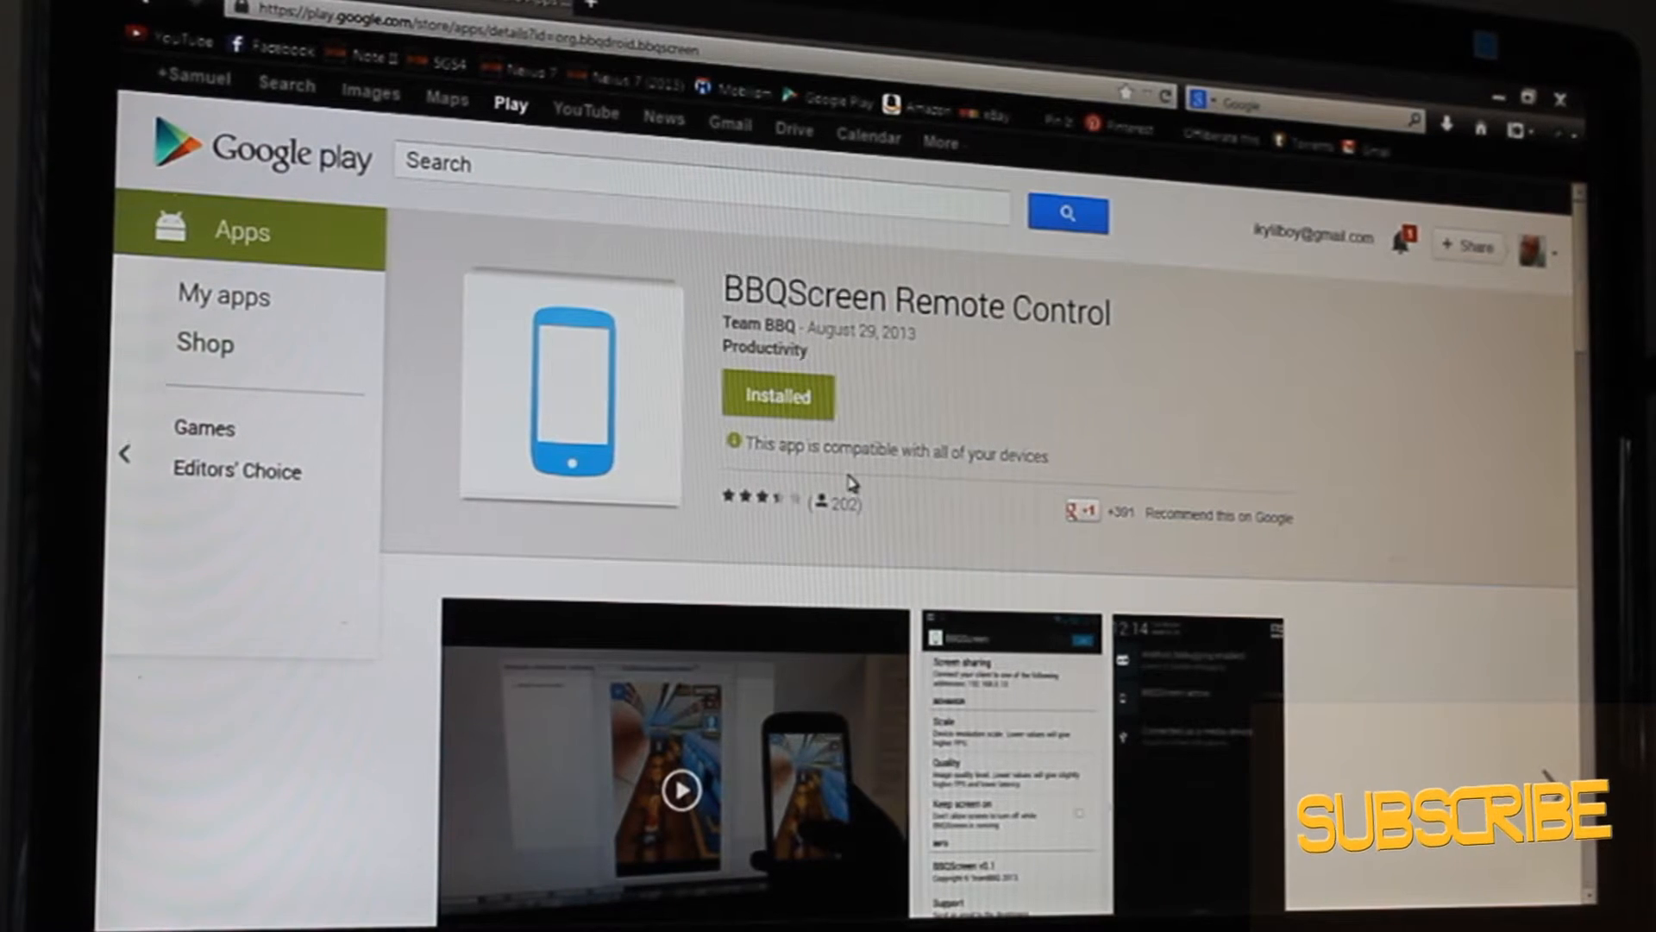
pyautogui.scroll(-2, 851, 481)
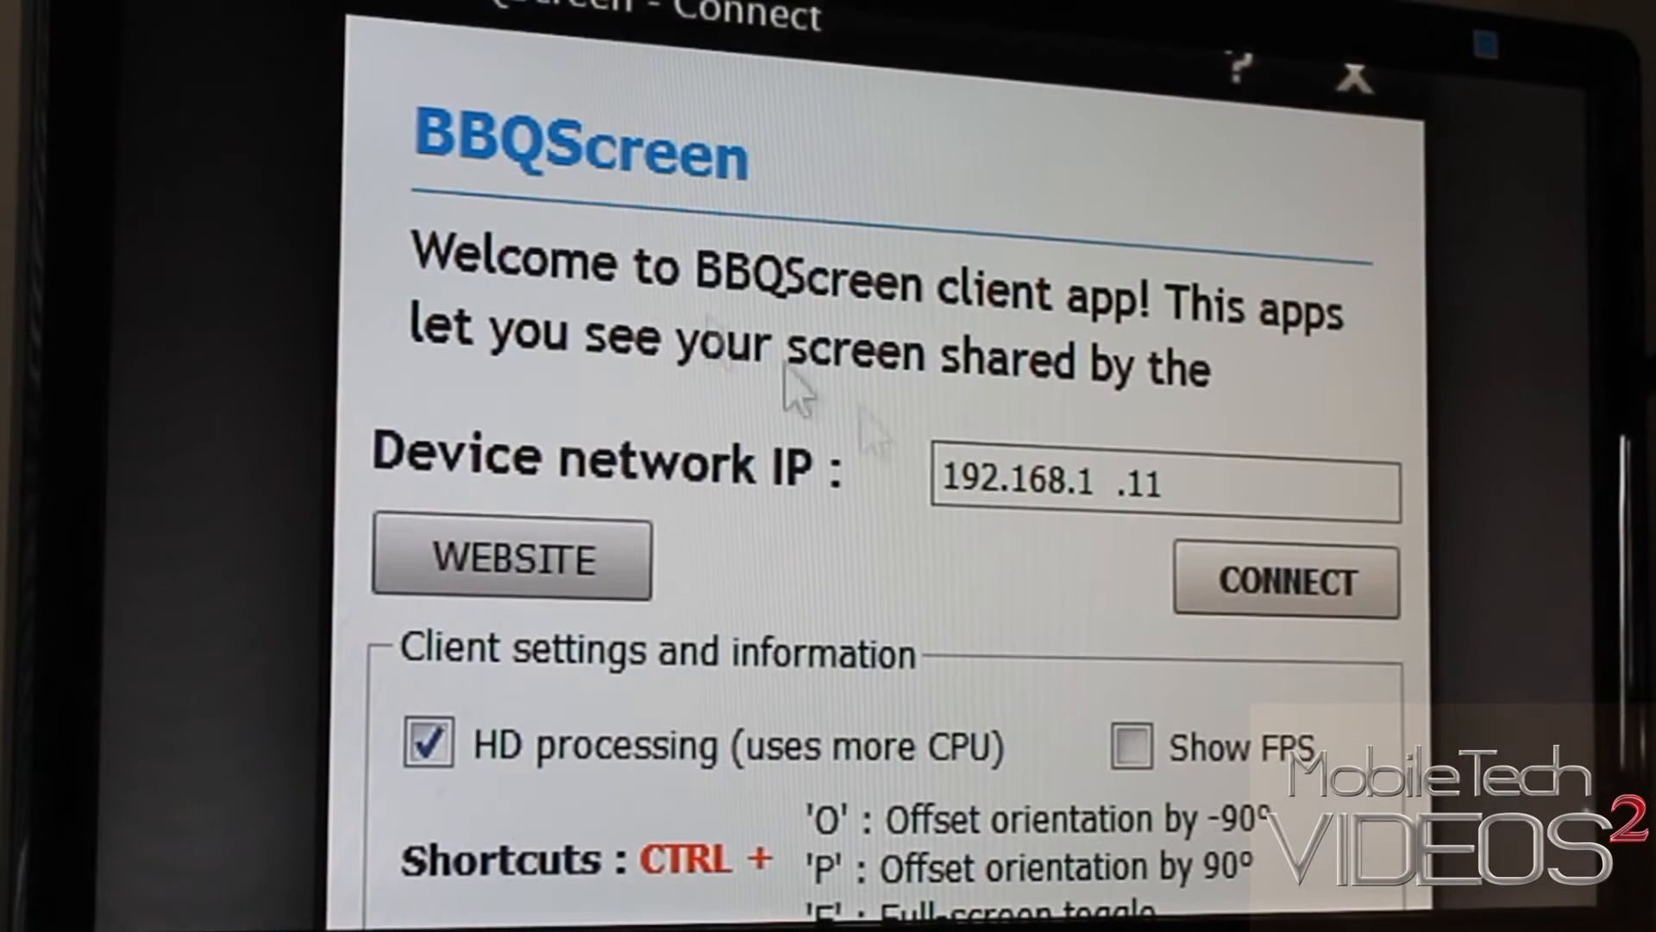
# Connect to the phone at 192.168.1.11 and maximize the mirrored view to fill the monitor.
pyautogui.click(1284, 578)
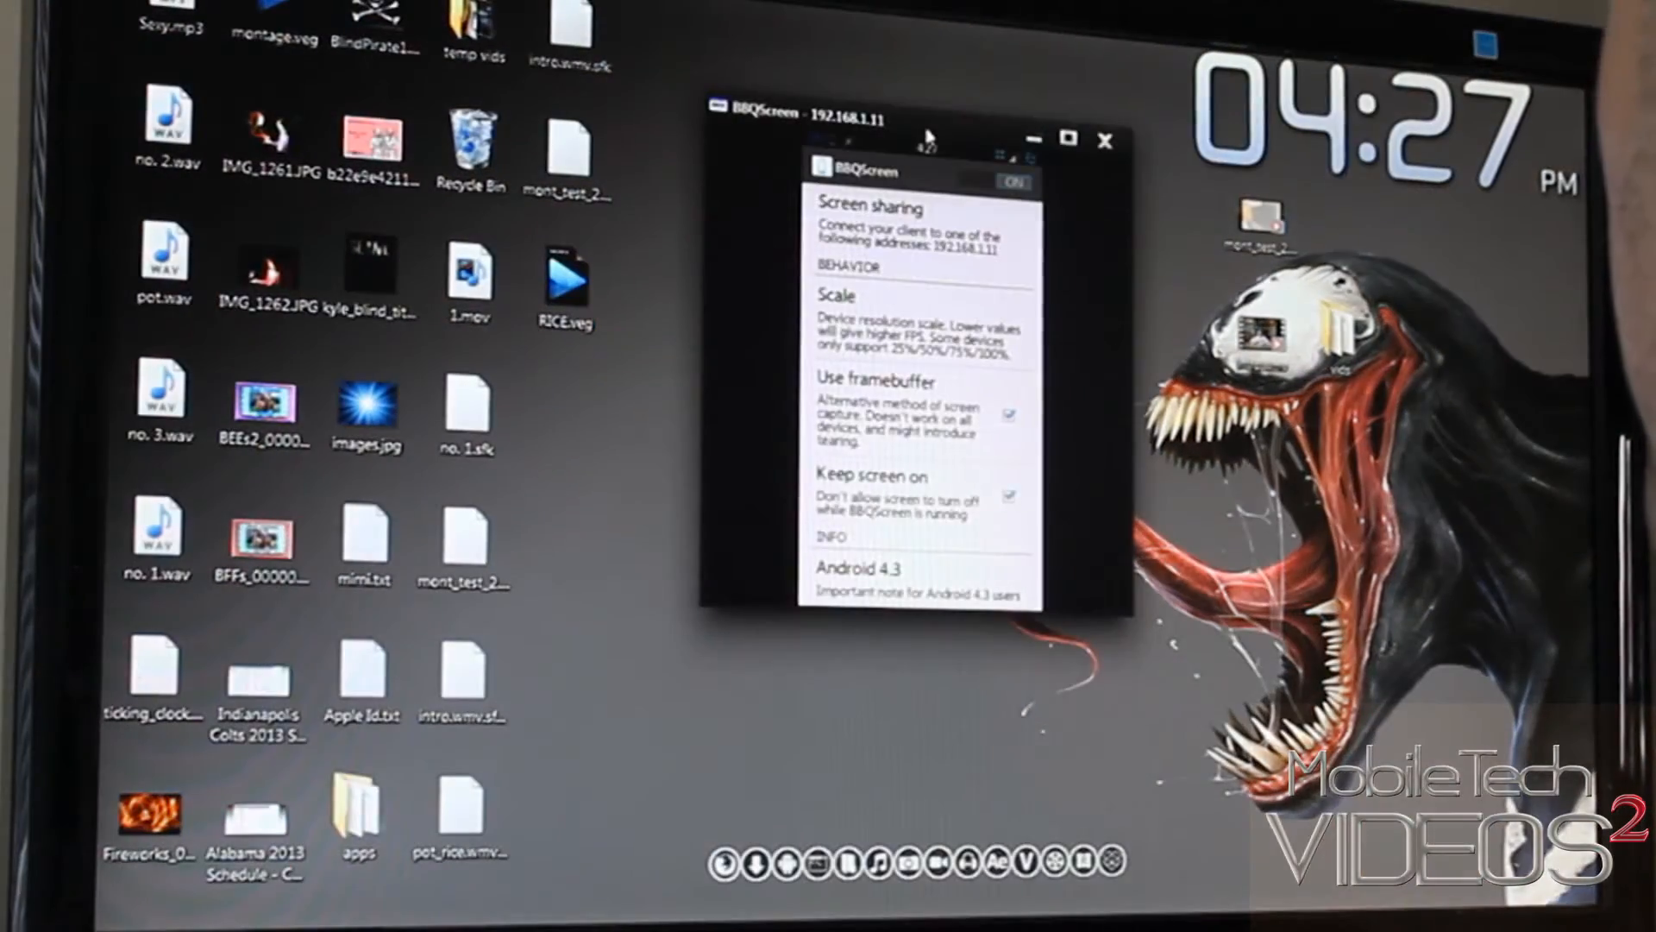
pyautogui.doubleClick(927, 133)
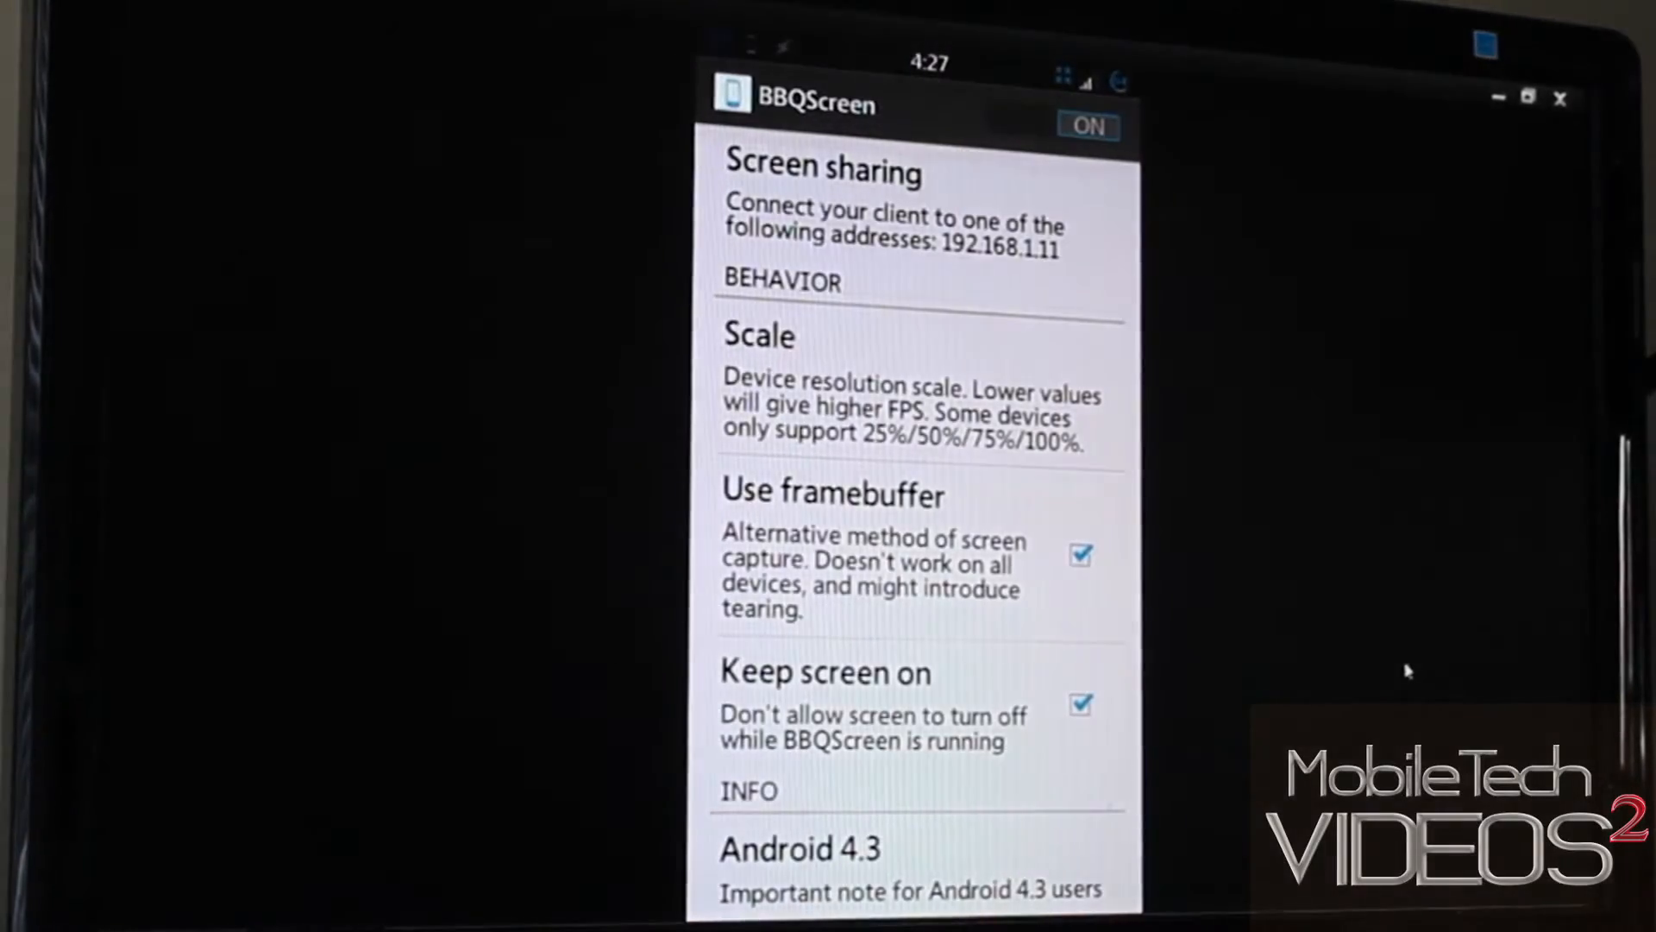